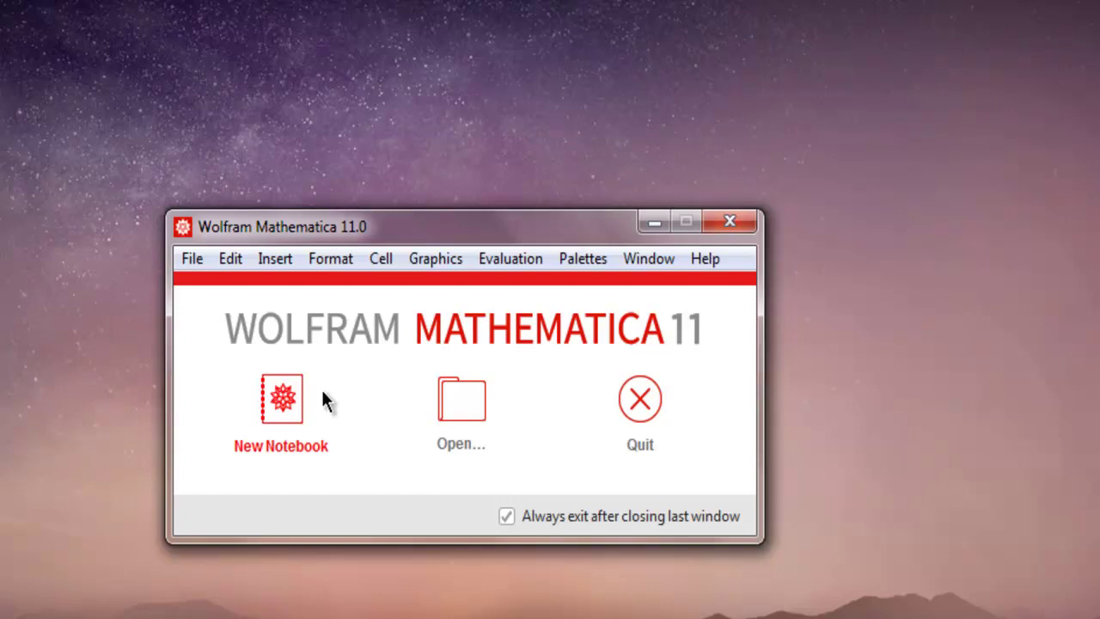
- Open a new blank notebook and move its window further left
{"action": "left_click", "coordinate": [300, 452]}
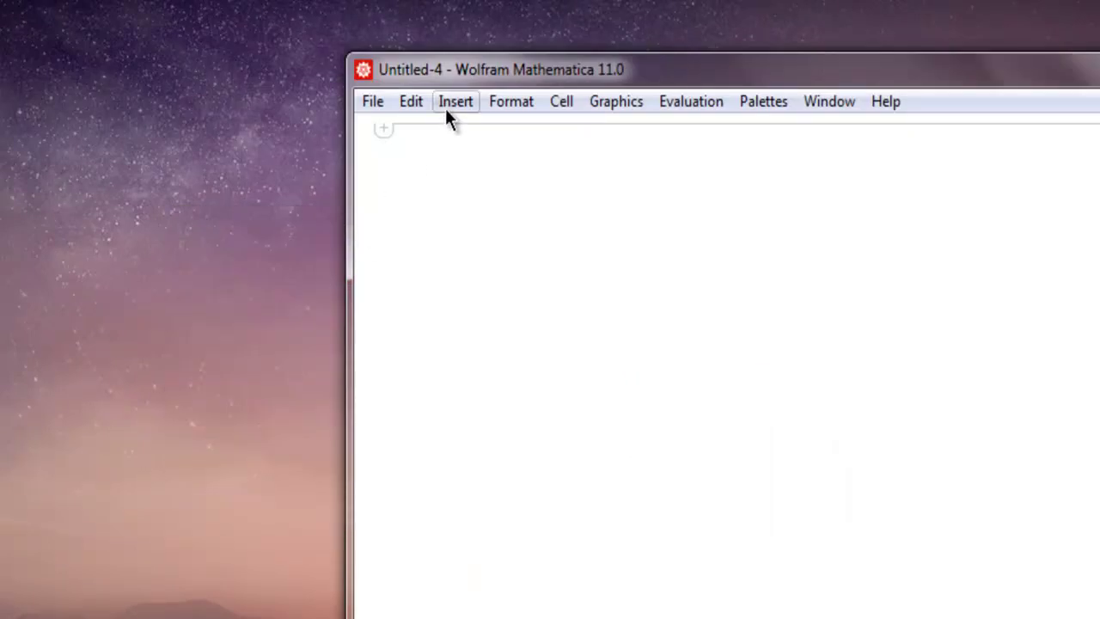
{"action": "left_click_drag", "start_coordinate": [458, 75], "coordinate": [195, 76]}
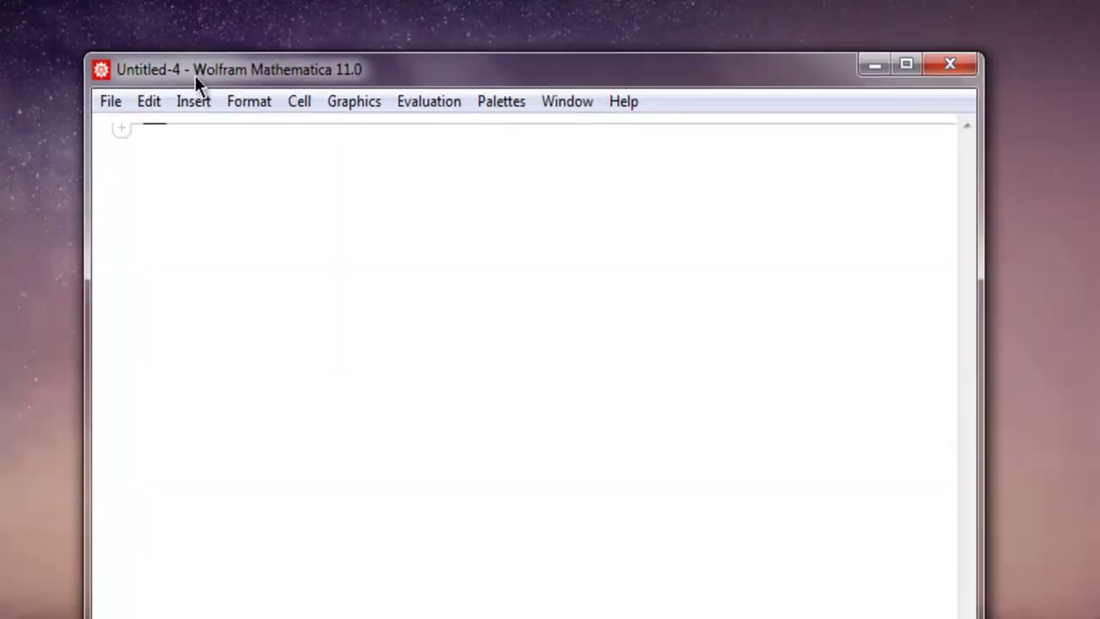
- Evaluate Integrate[Sin[x], x] to get -Cos[x], leaving a fresh input cell below
{"action": "key", "text": "Return"}
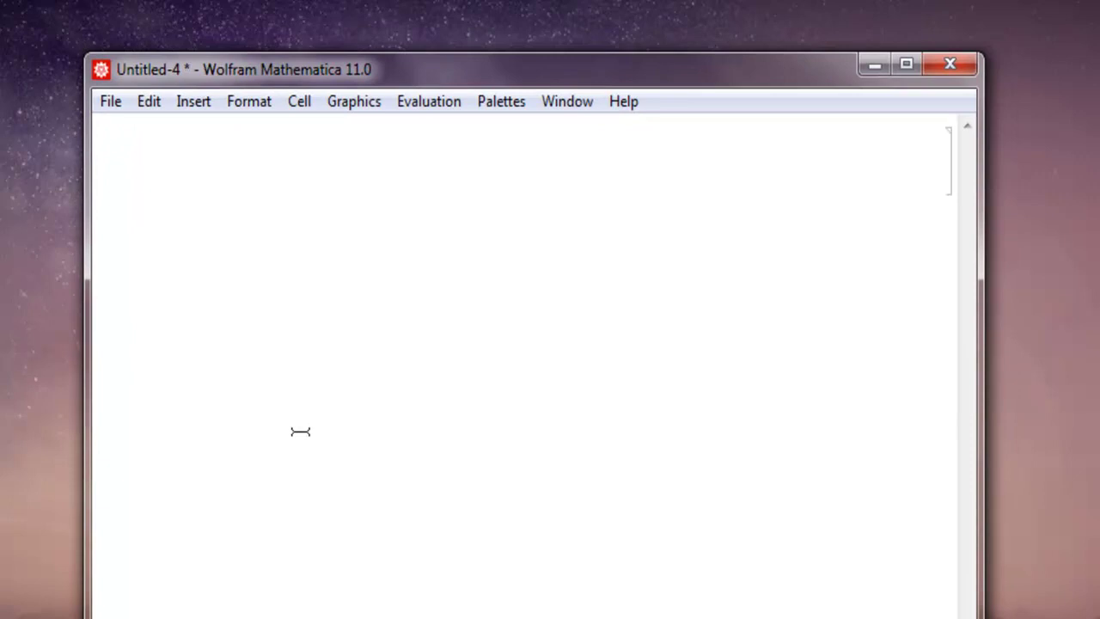
{"action": "type", "text": "In"}
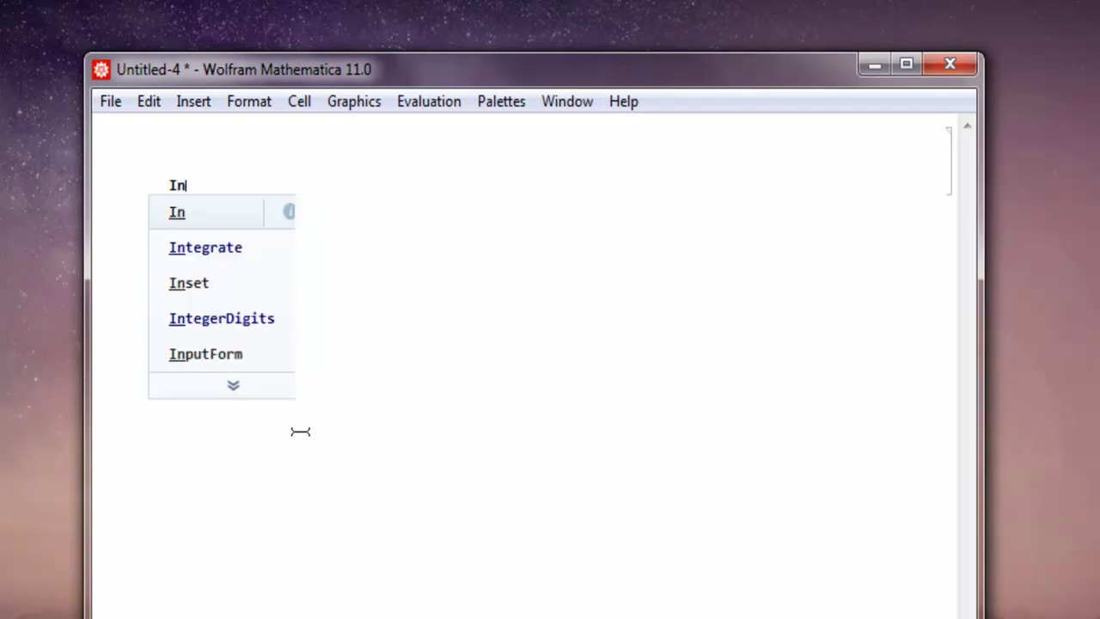
{"action": "type", "text": "te"}
{"action": "key", "text": "Return"}
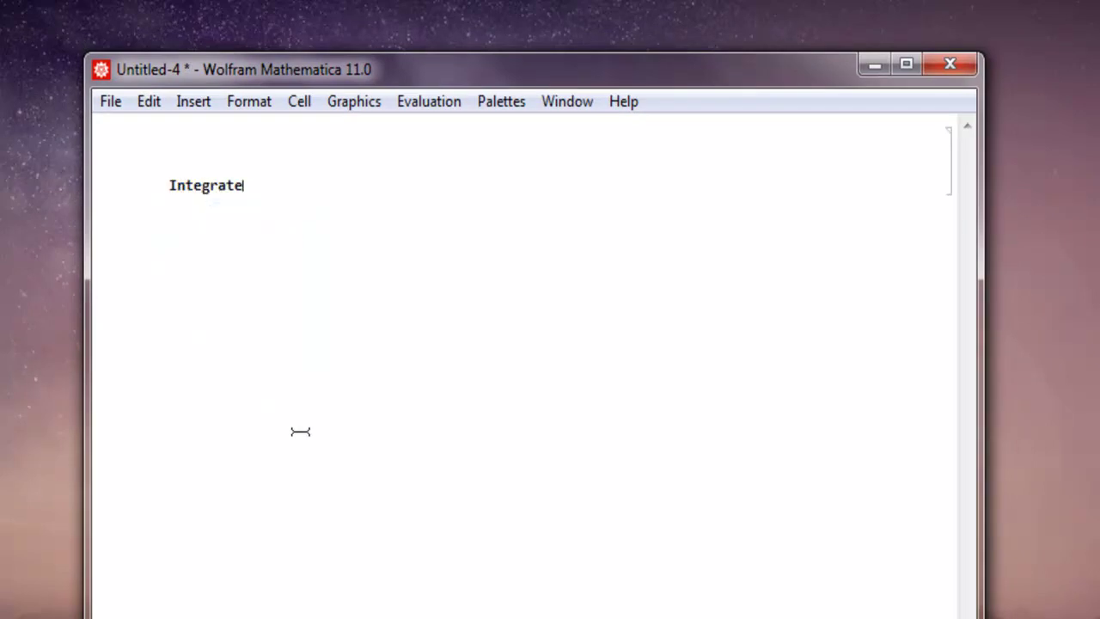
{"action": "type", "text": "[S"}
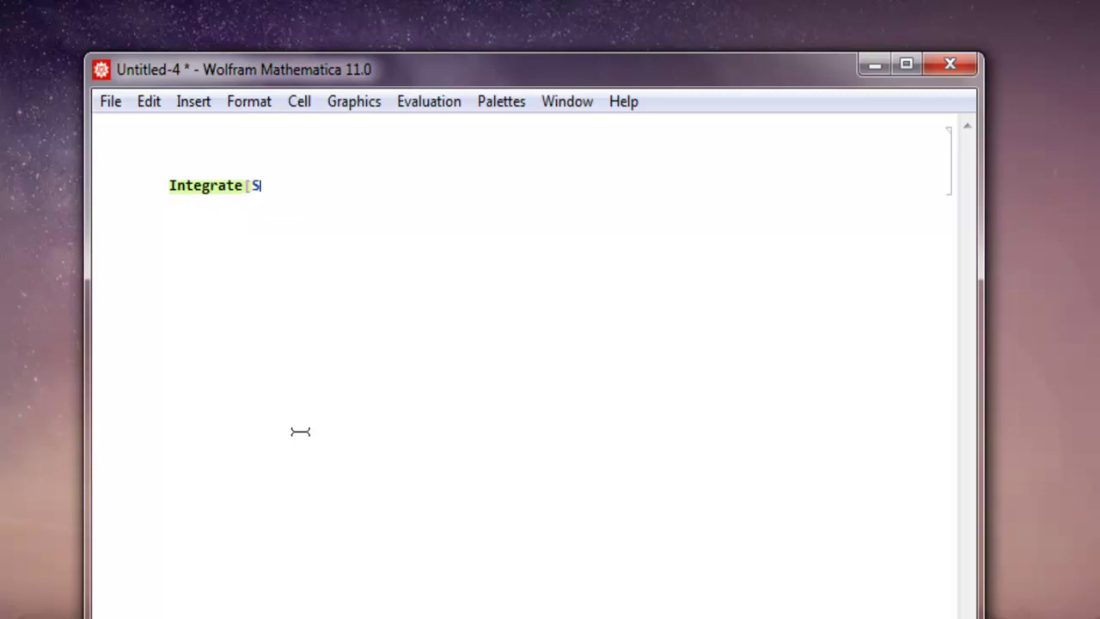
{"action": "type", "text": "in"}
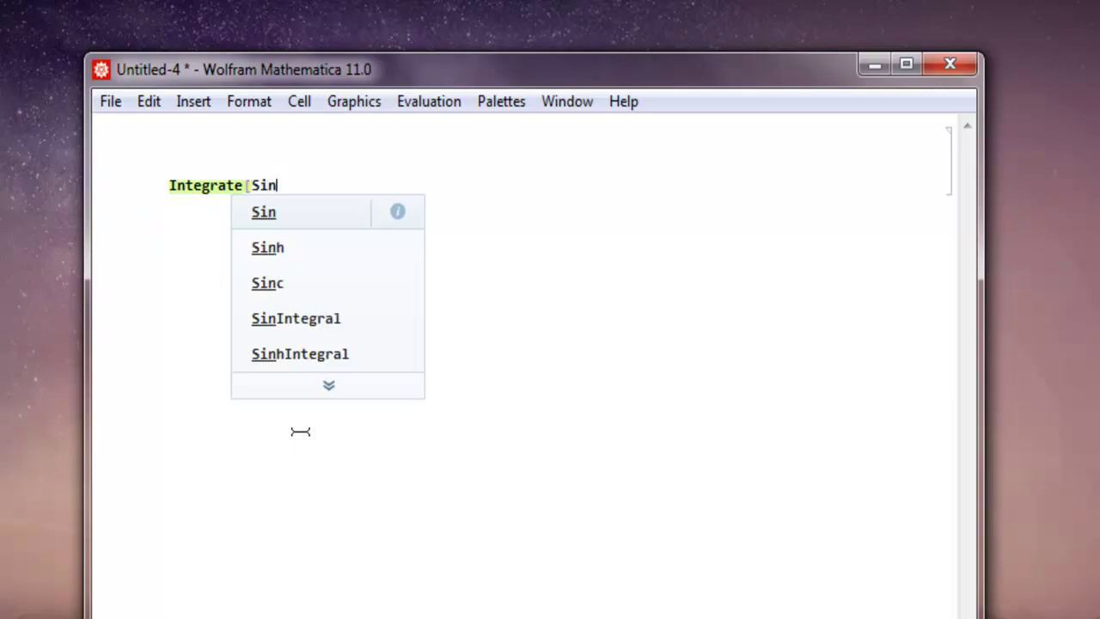
{"action": "key", "text": "Return"}
{"action": "type", "text": "[x"}
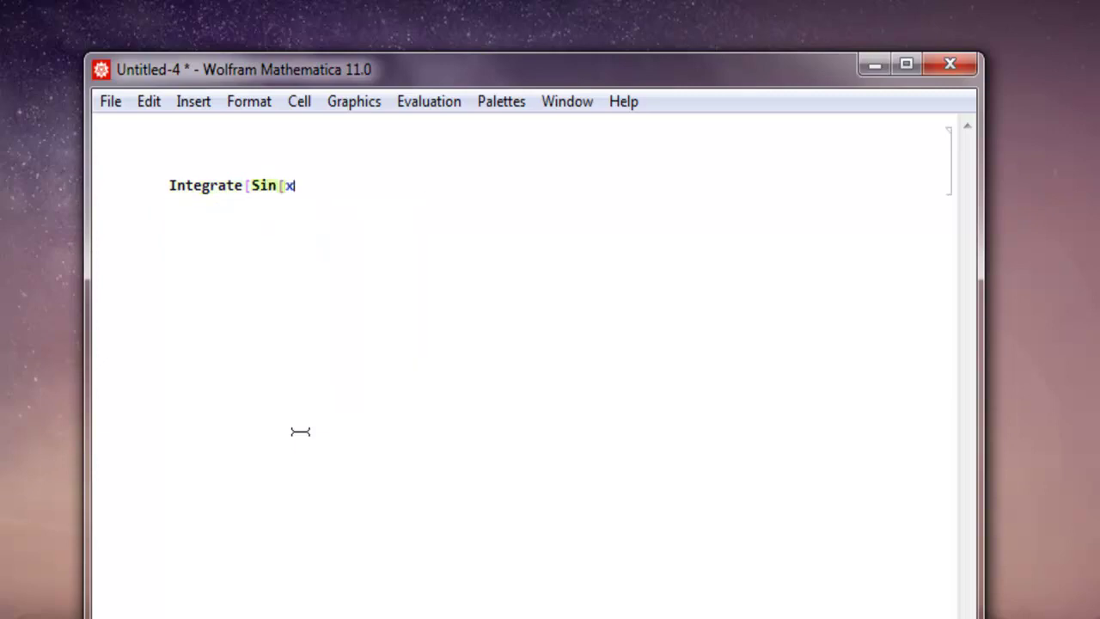
{"action": "type", "text": "], "}
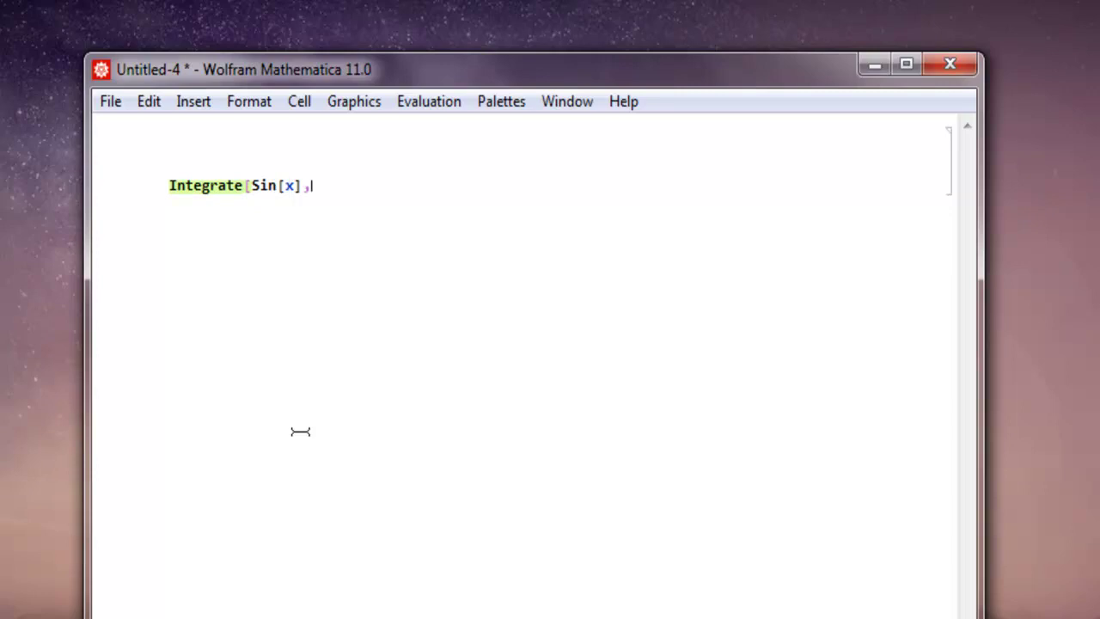
{"action": "type", "text": "x]"}
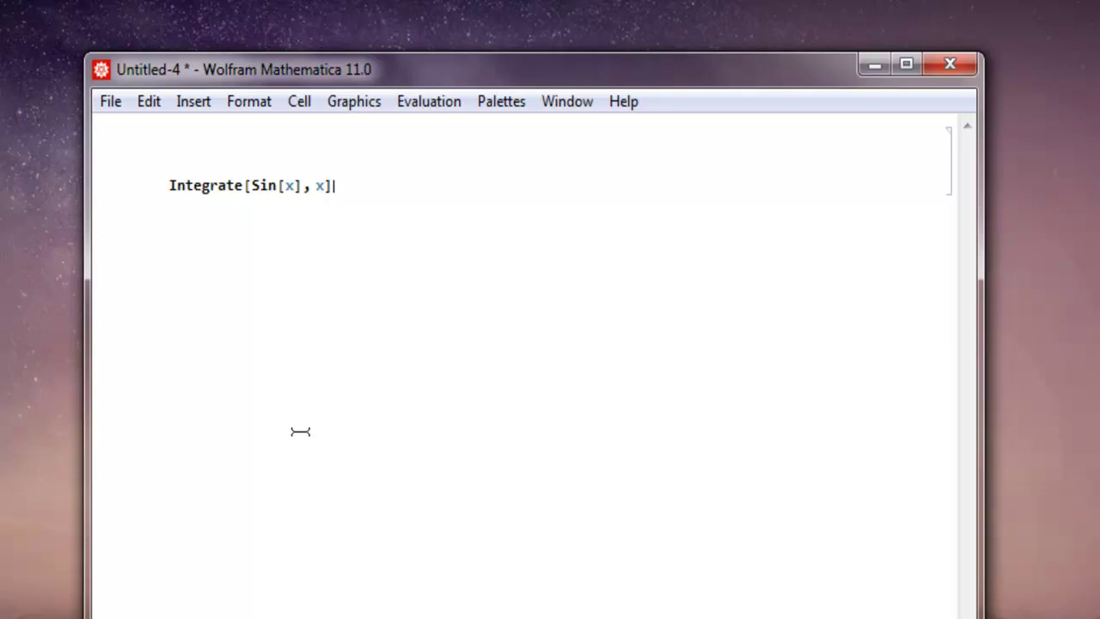
{"action": "key", "text": "shift+Return"}
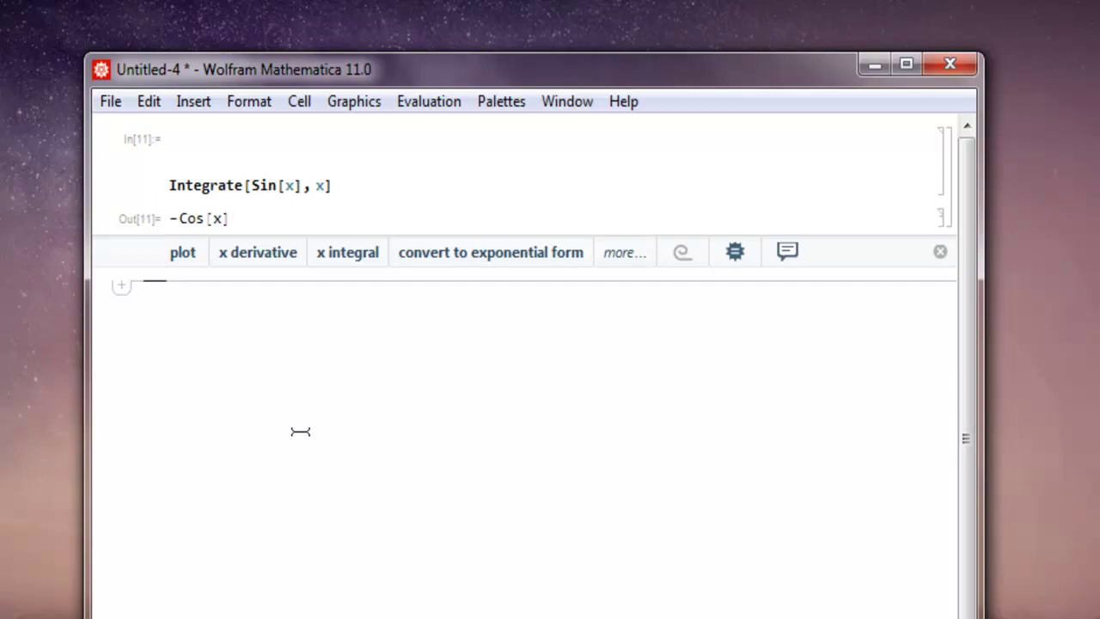
{"action": "key", "text": "alt+9"}
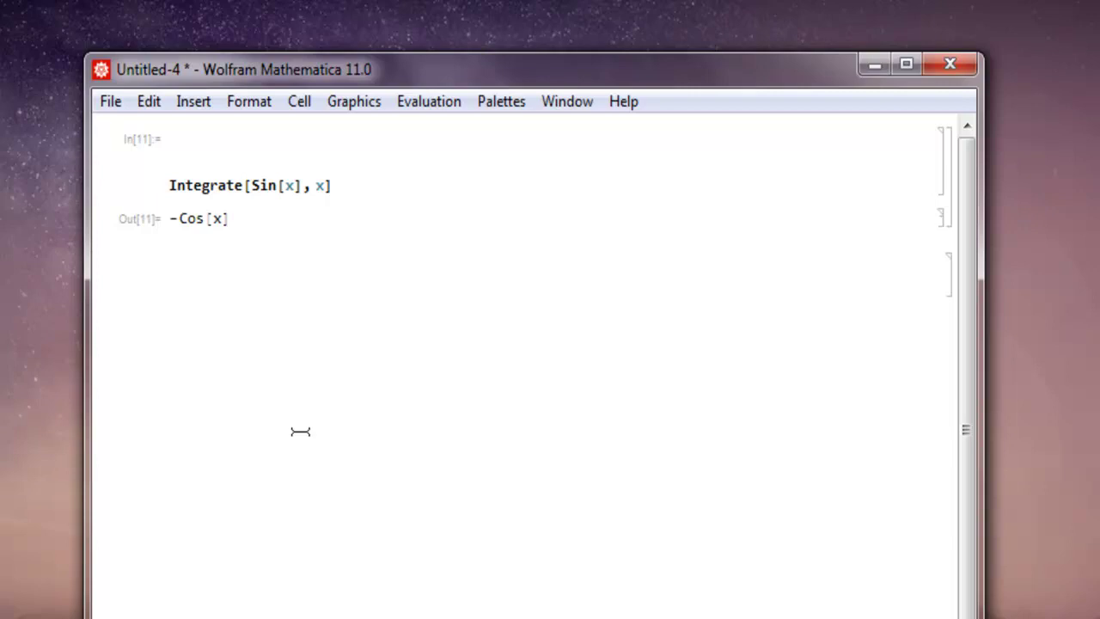
- Evaluate Integrate[Sin[x]^2, {x, a, b}], giving 1/2 (-a + b + Cos[a] Sin[a] - Cos[b] Sin[b])
{"action": "type", "text": "In"}
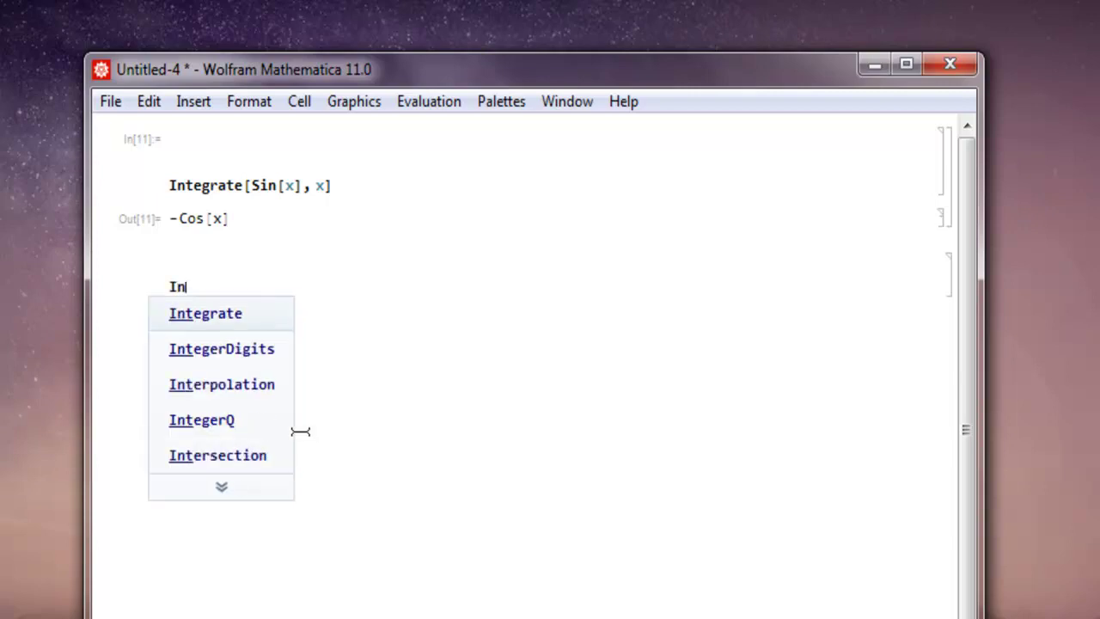
{"action": "type", "text": "te"}
{"action": "key", "text": "Return"}
{"action": "type", "text": "["}
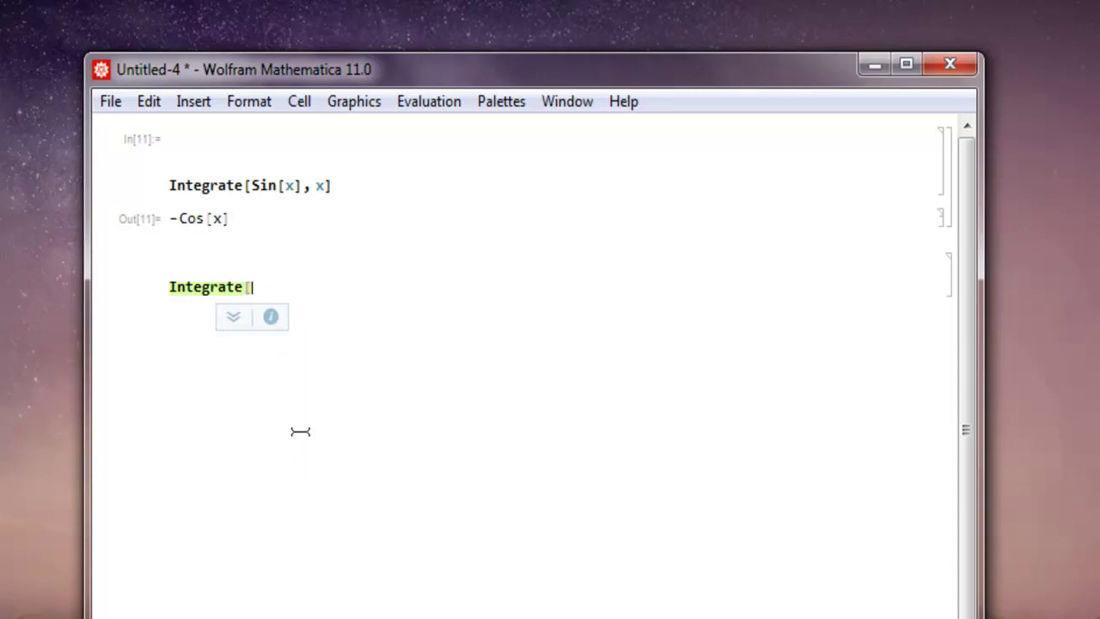
{"action": "type", "text": "Si"}
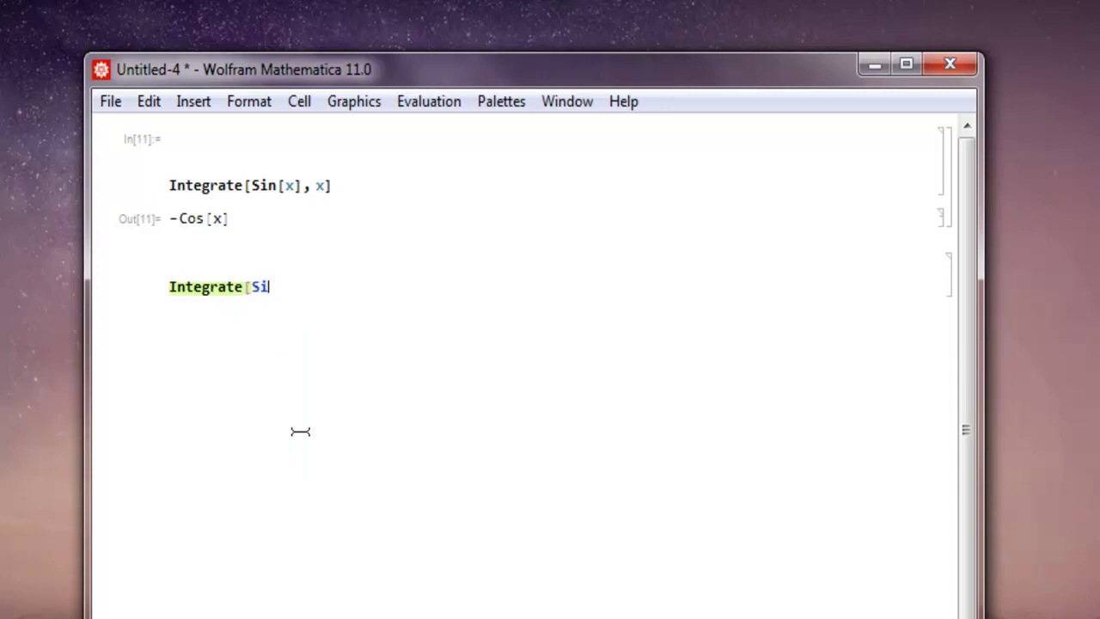
{"action": "type", "text": "n["}
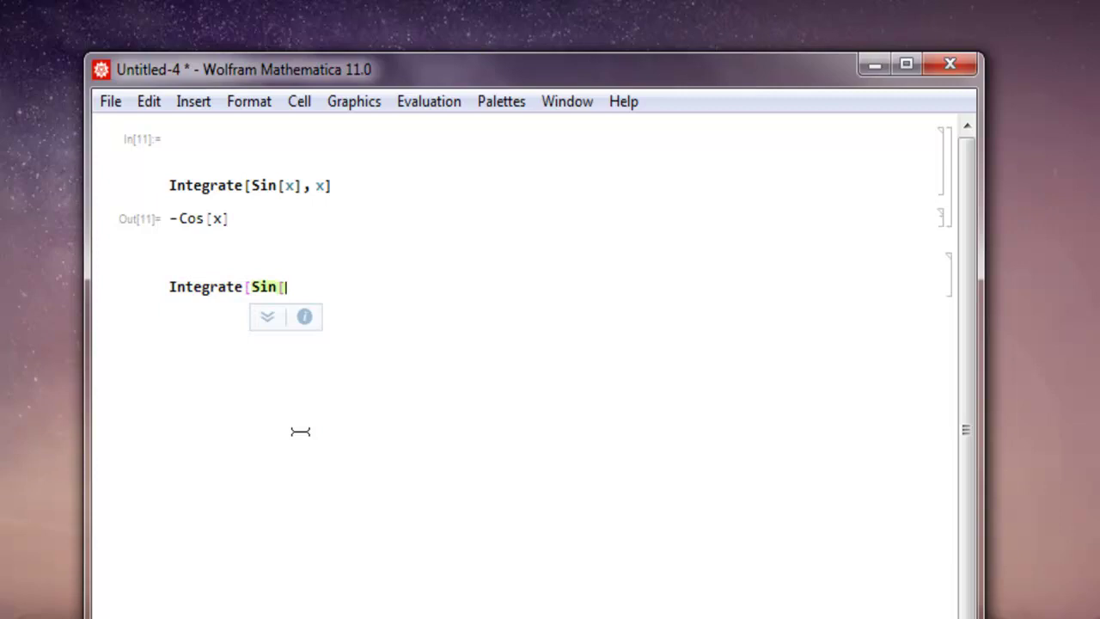
{"action": "type", "text": "x],"}
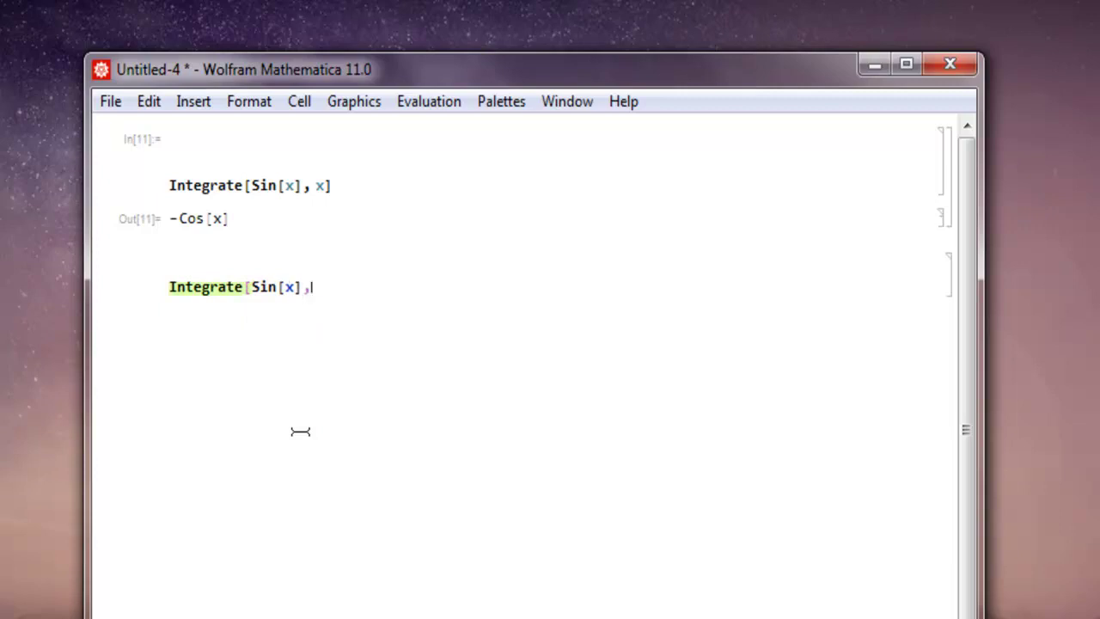
{"action": "key", "text": "BackSpace"}
{"action": "type", "text": "^"}
{"action": "type", "text": "2, "}
{"action": "type", "text": "{"}
{"action": "type", "text": "x"}
{"action": "type", "text": ","}
{"action": "type", "text": " a,"}
{"action": "type", "text": " b}"}
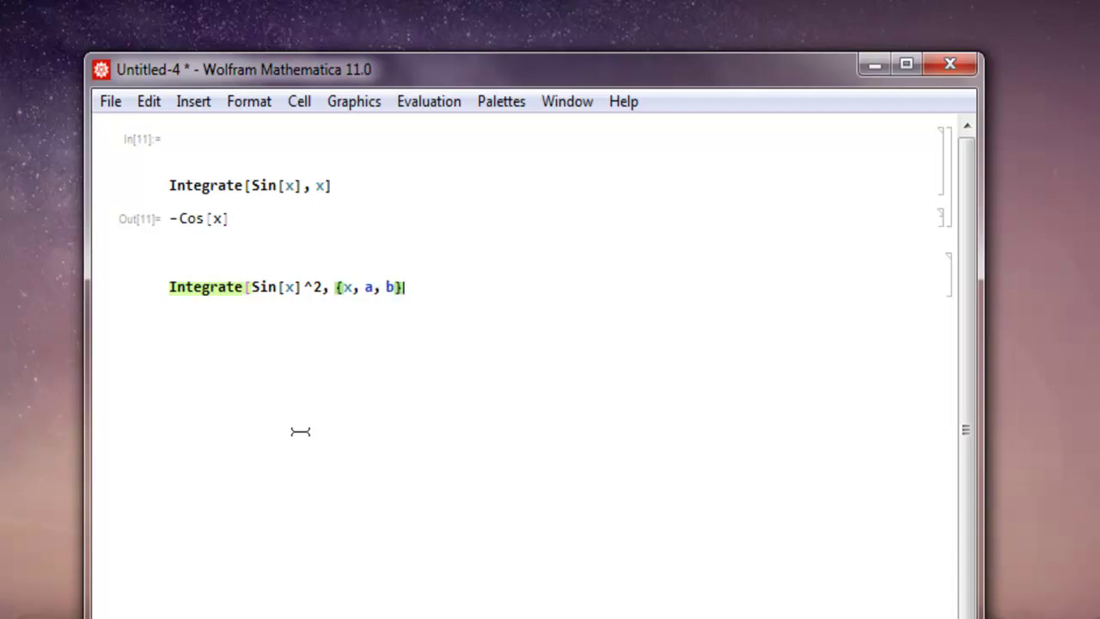
{"action": "type", "text": "]"}
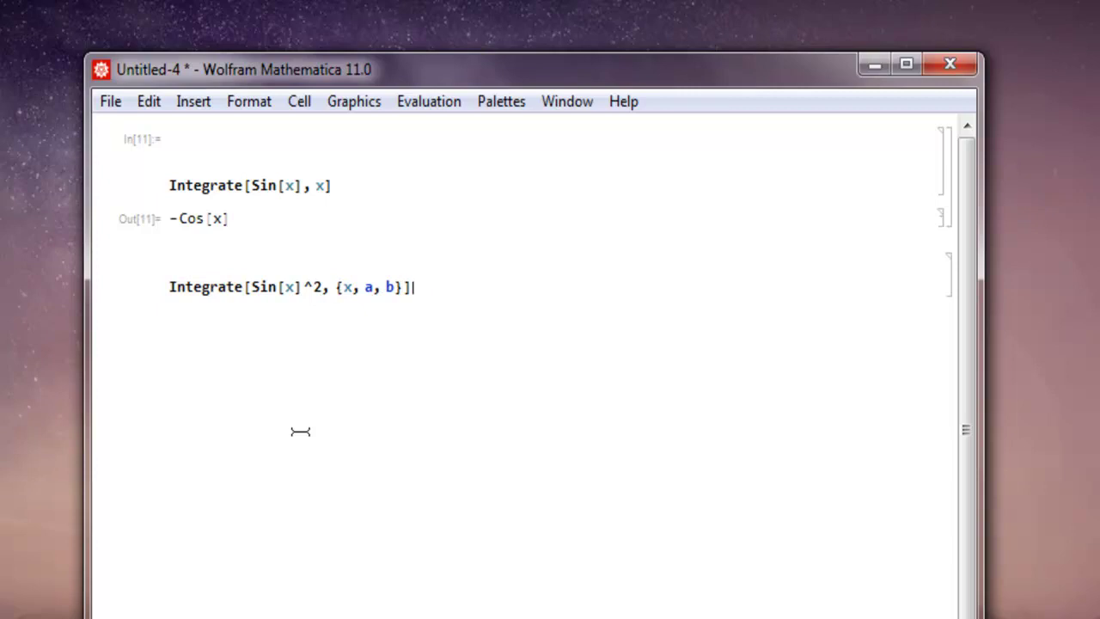
{"action": "key", "text": "shift+Return"}
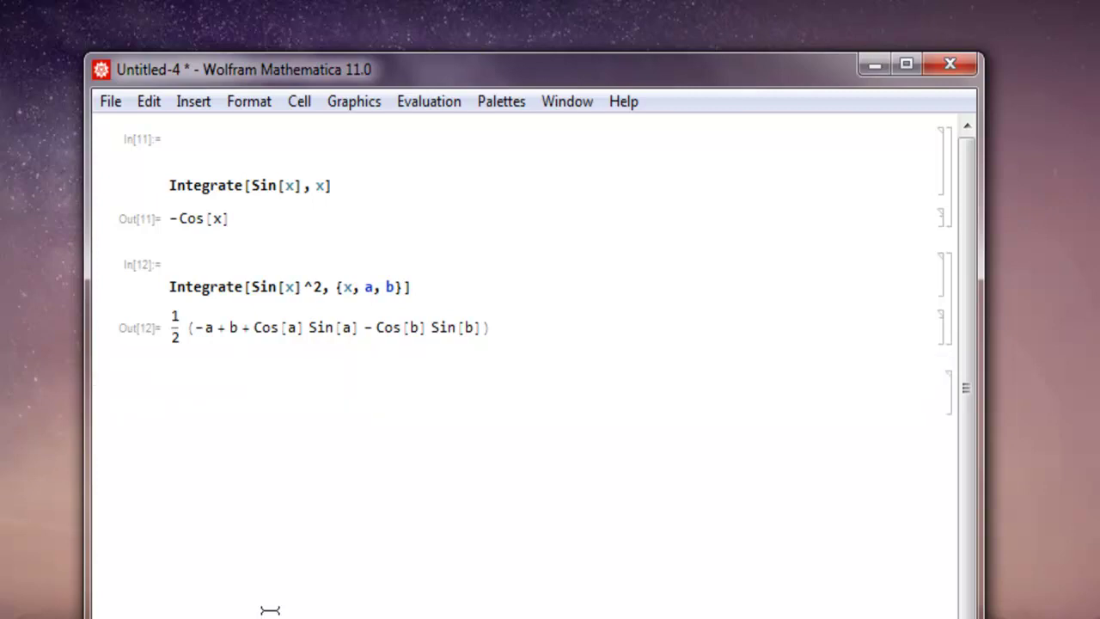
- Enter Integrate[x y, y, {x, 0, 1}] in the third input cell
{"action": "type", "text": "In"}
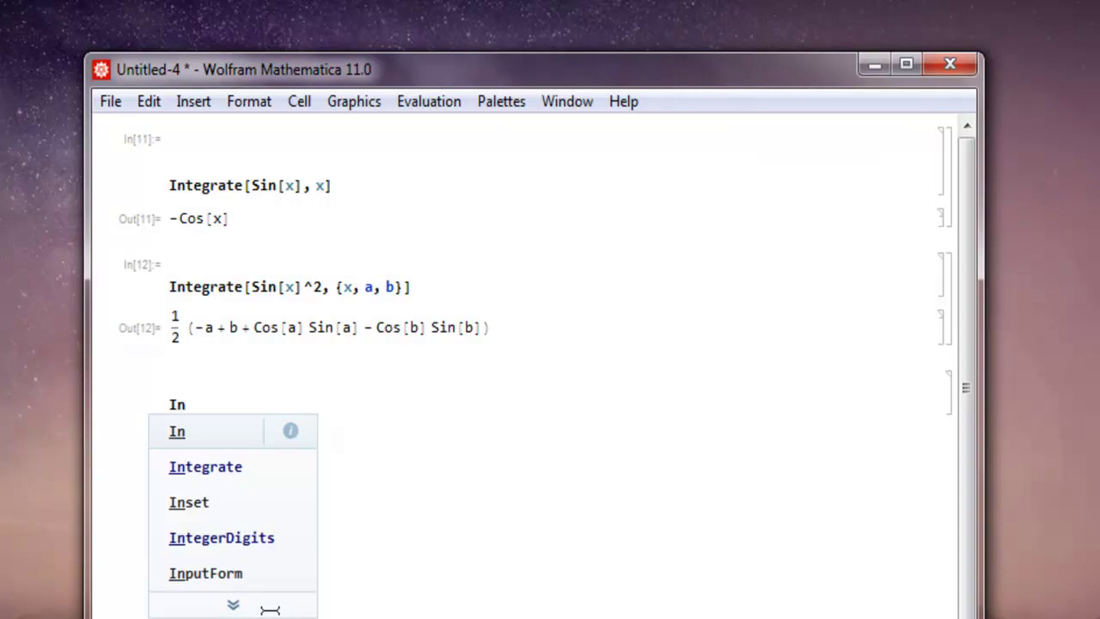
{"action": "key", "text": "Down"}
{"action": "key", "text": "Return"}
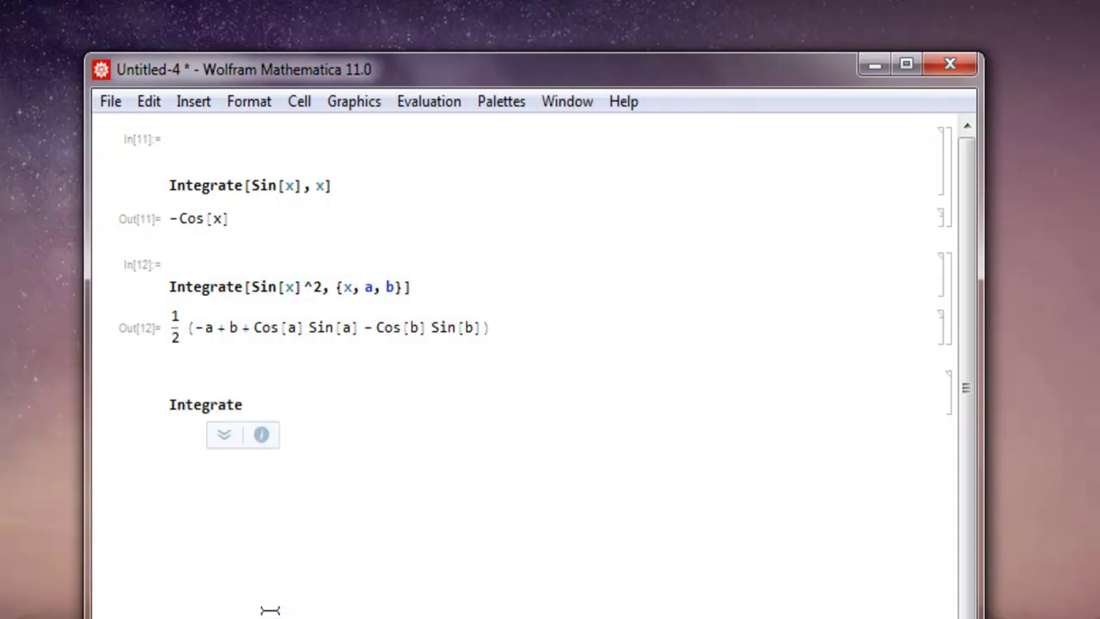
{"action": "type", "text": "["}
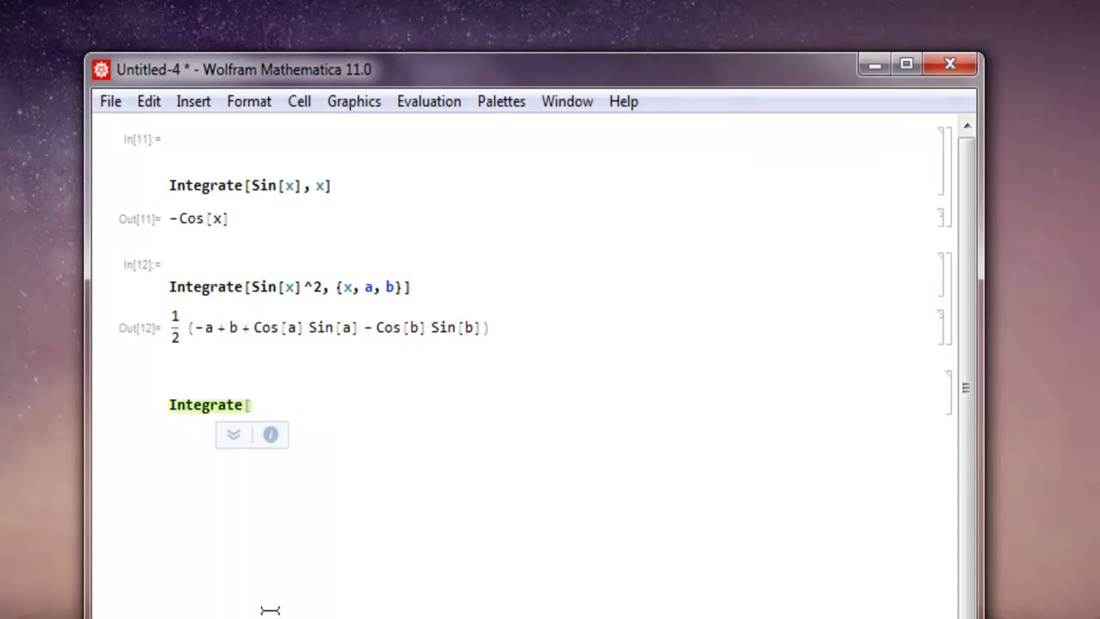
{"action": "type", "text": "x y"}
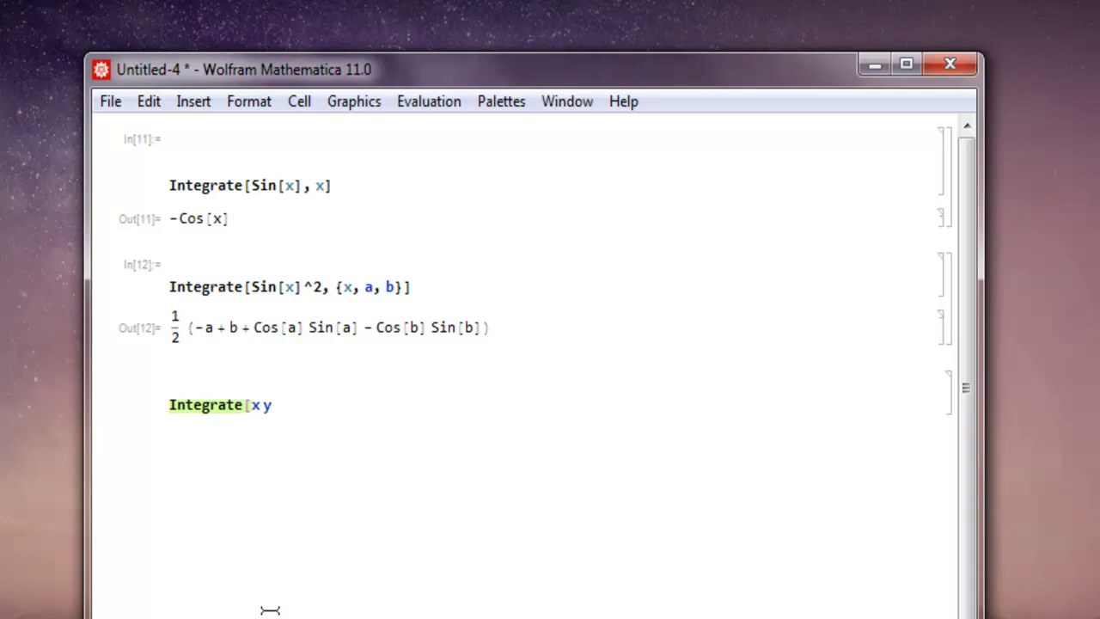
{"action": "type", "text": ", y"}
{"action": "type", "text": ", {x"}
{"action": "type", "text": ", "}
{"action": "type", "text": "0, 1"}
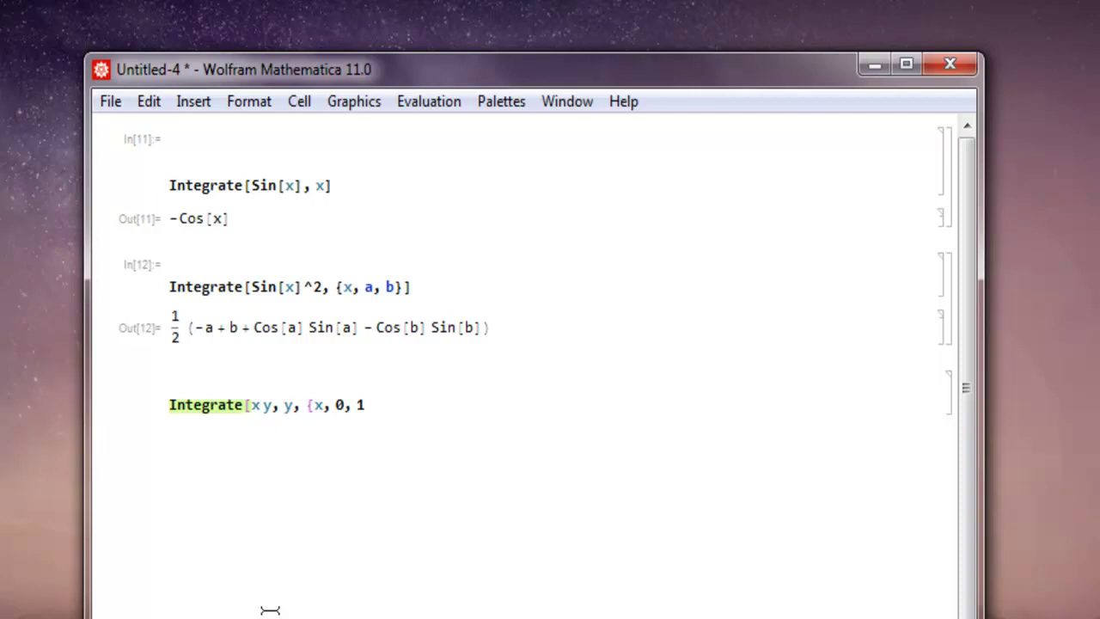
{"action": "type", "text": "}]"}
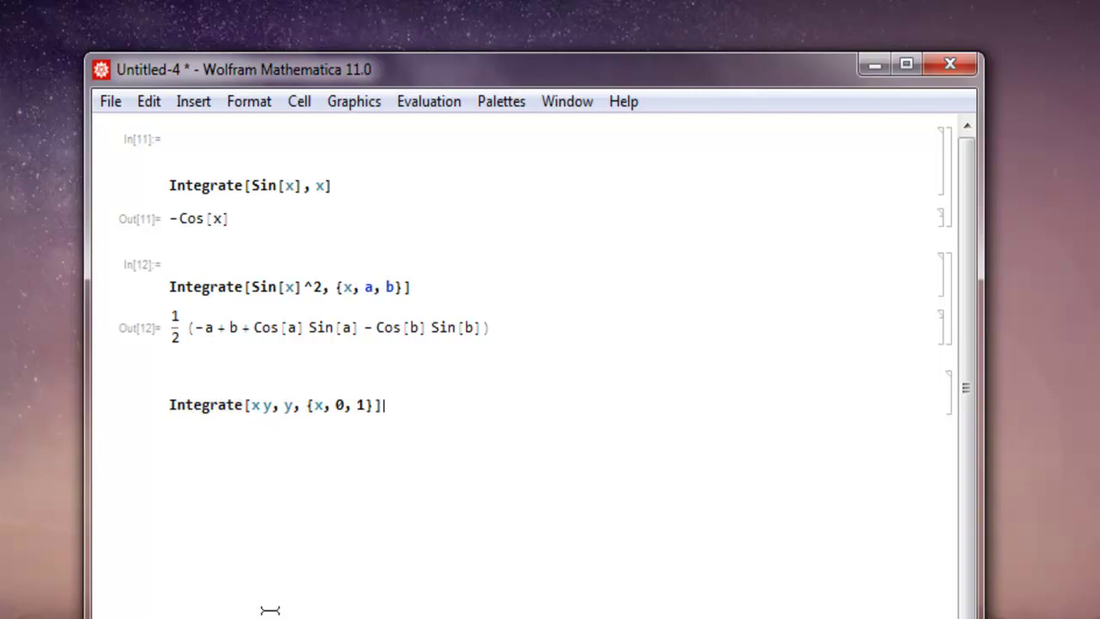
{"action": "key", "text": "shift+Return"}
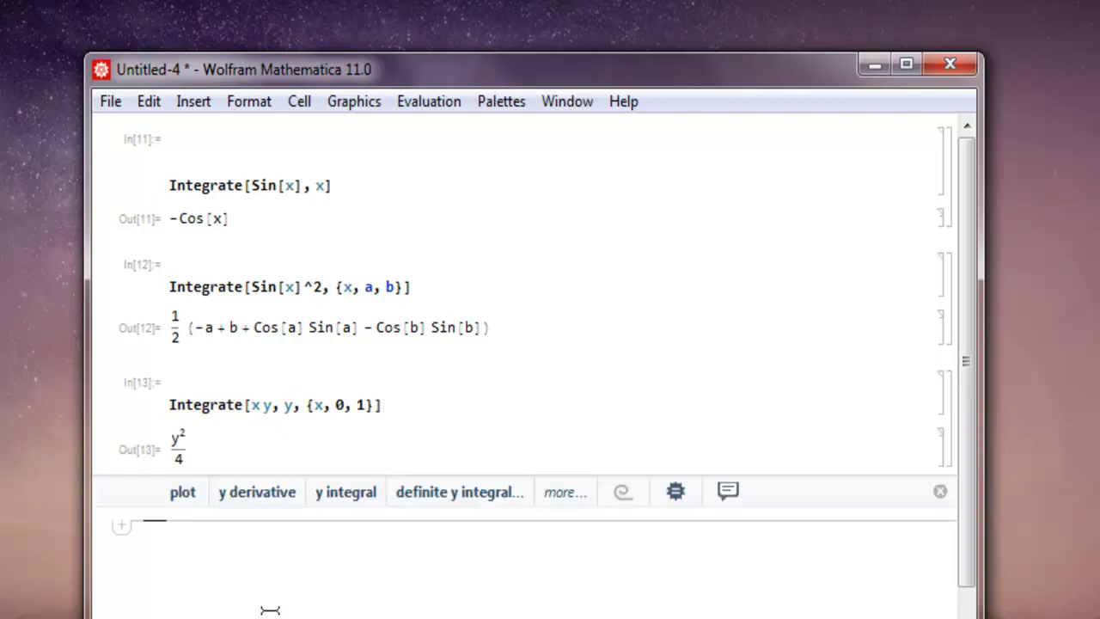